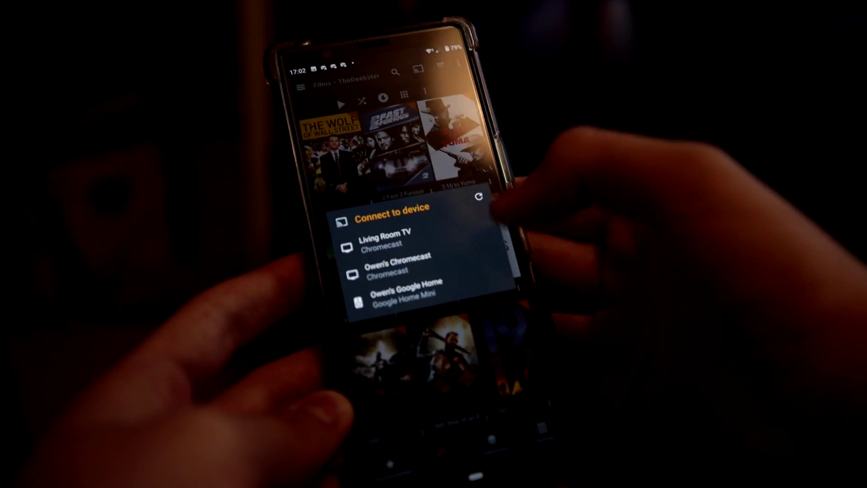
left_click(451, 230)
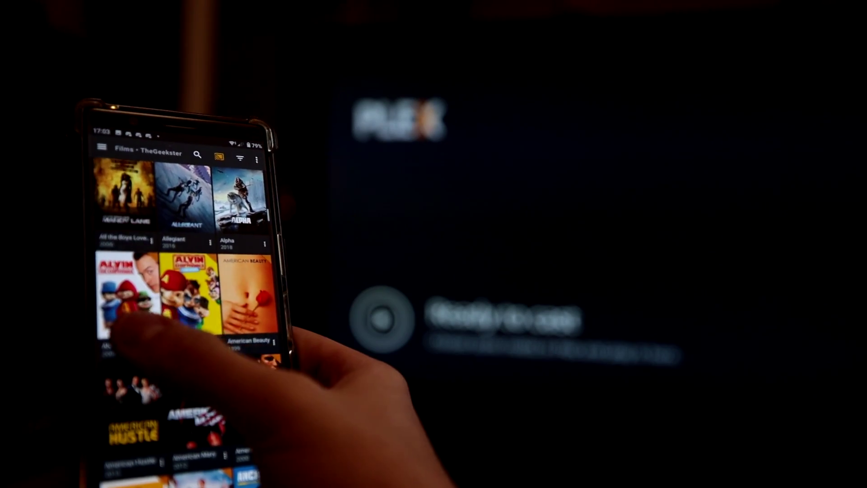
left_click(133, 367)
left_click(181, 366)
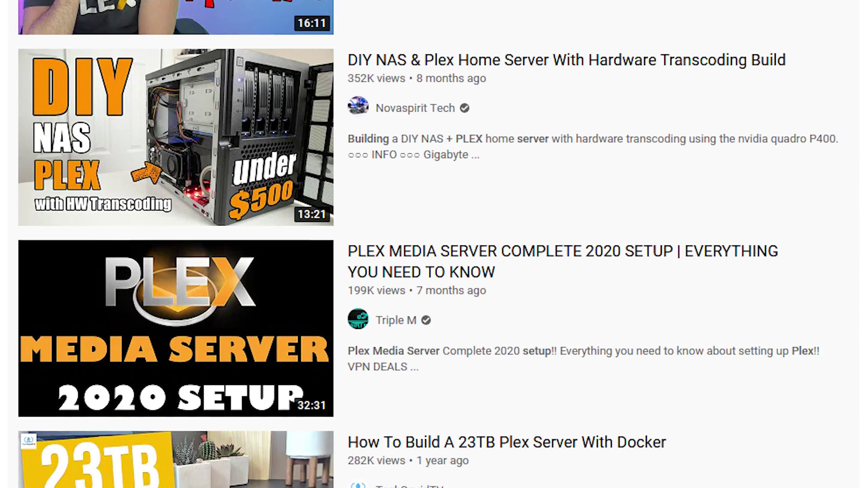
scroll(428, 244, "down", 4)
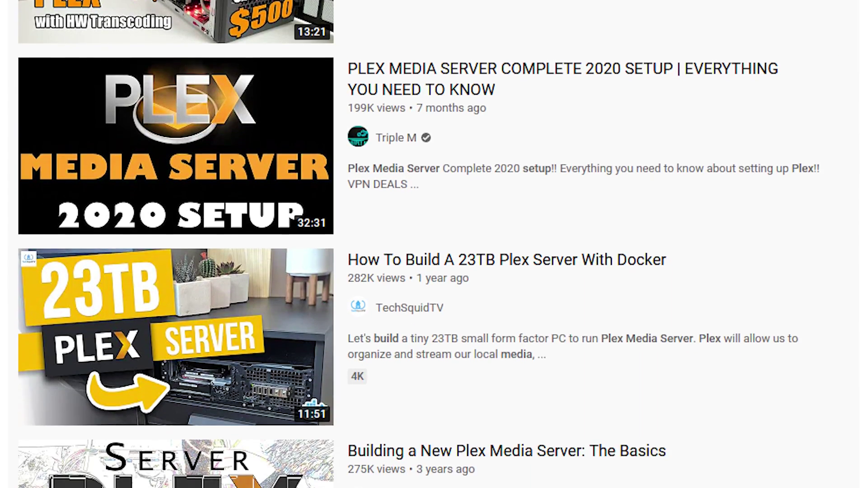
scroll(428, 244, "down", 4)
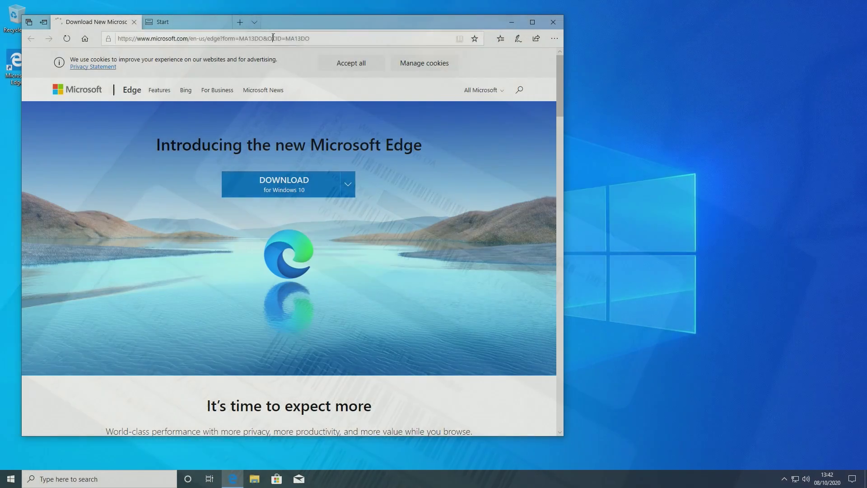
- Search the web for "plex installer"
left_click(273, 38)
type("plex i")
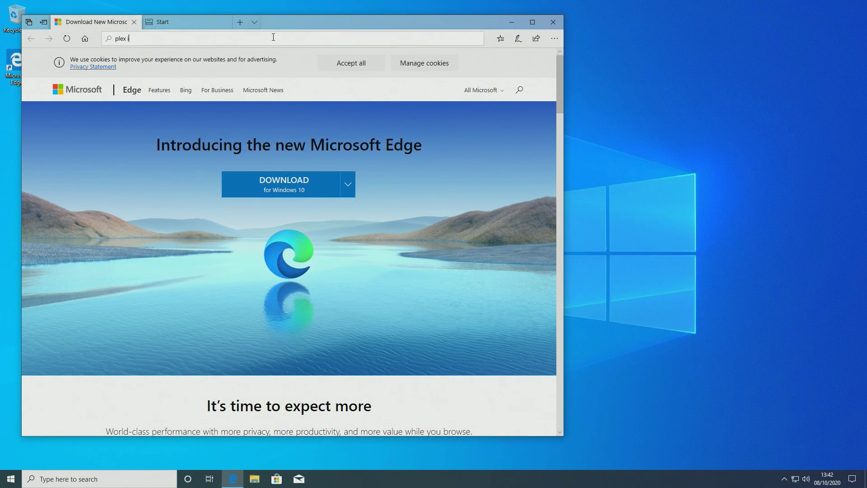
type("nstaller")
key("Return")
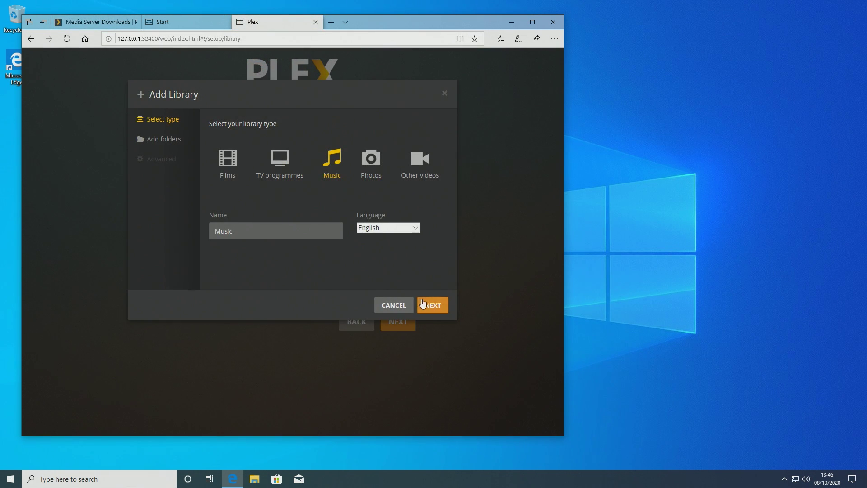
- Add the Music library to the Plex server with D:\Music as its folder
left_click(423, 303)
left_click(305, 147)
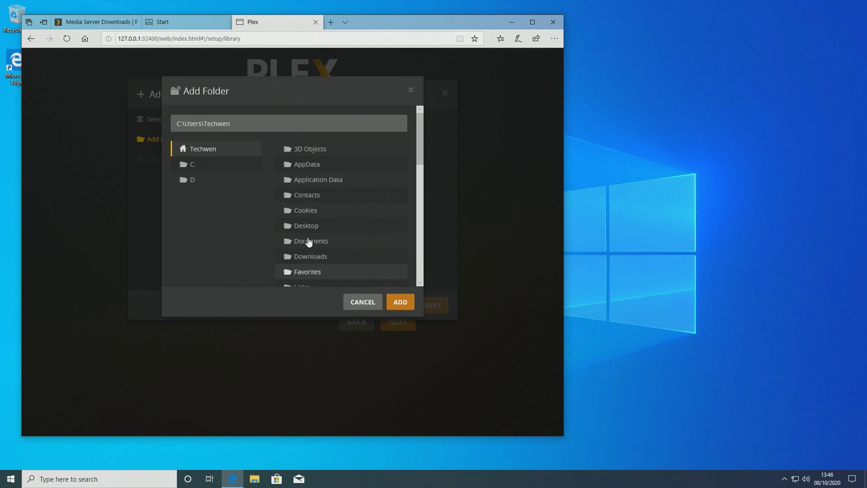
left_click(246, 186)
left_click(316, 189)
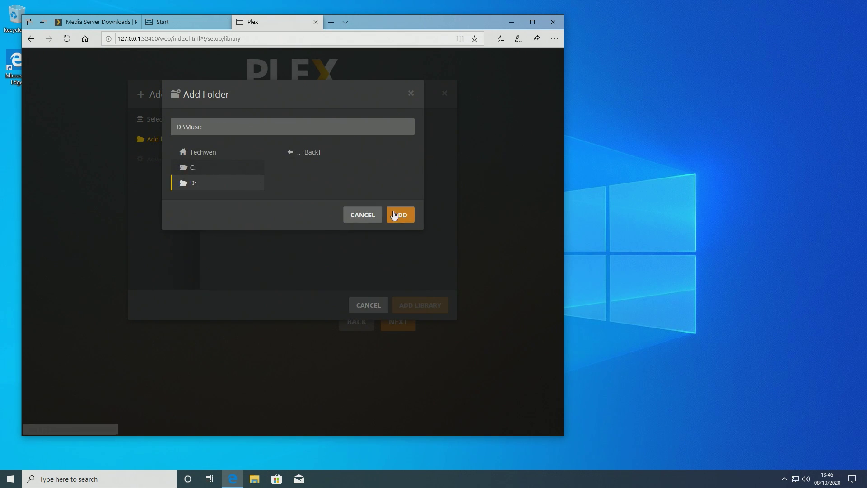
left_click(400, 245)
left_click(418, 305)
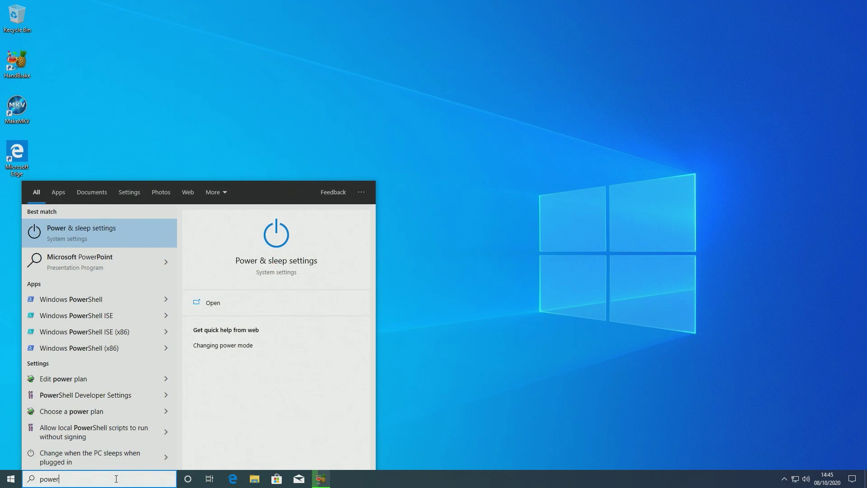
- Open the Windows Power & sleep settings and change the plugged-in sleep and screen turn-off times
key("Return")
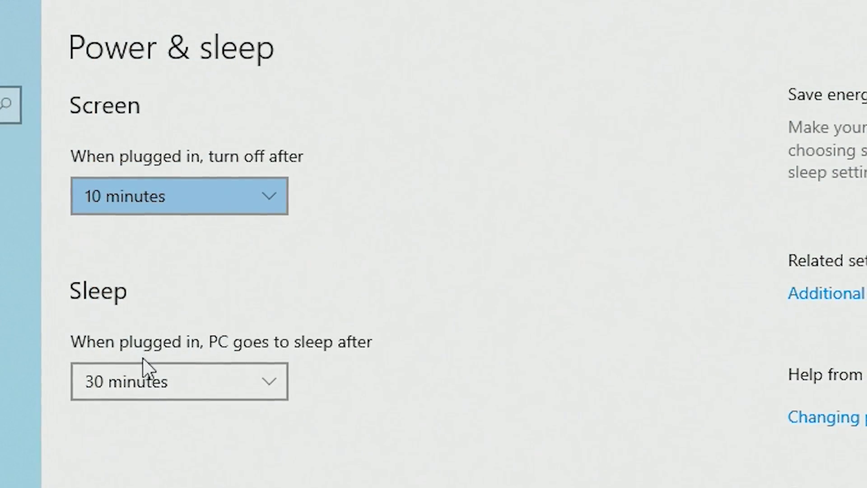
left_click(143, 377)
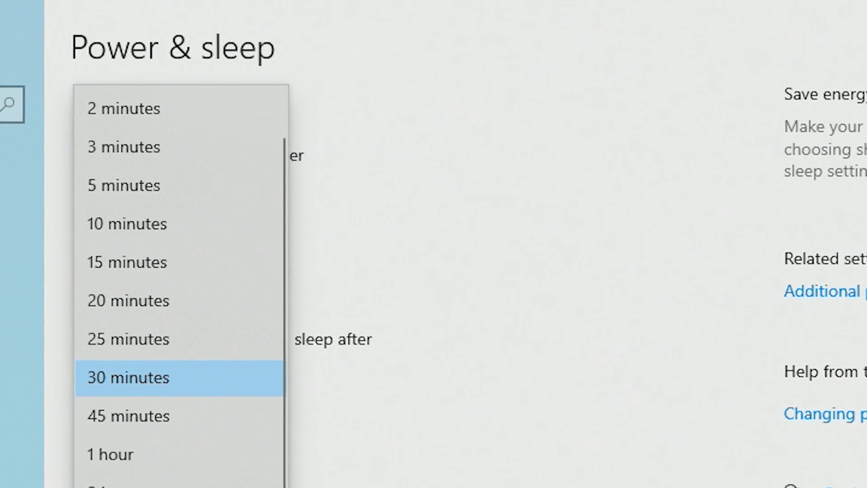
left_click(136, 483)
left_click(178, 202)
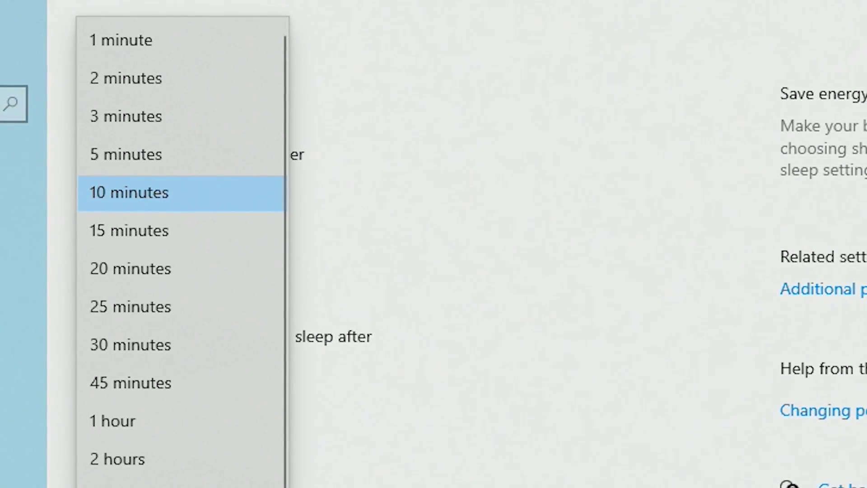
left_click(244, 457)
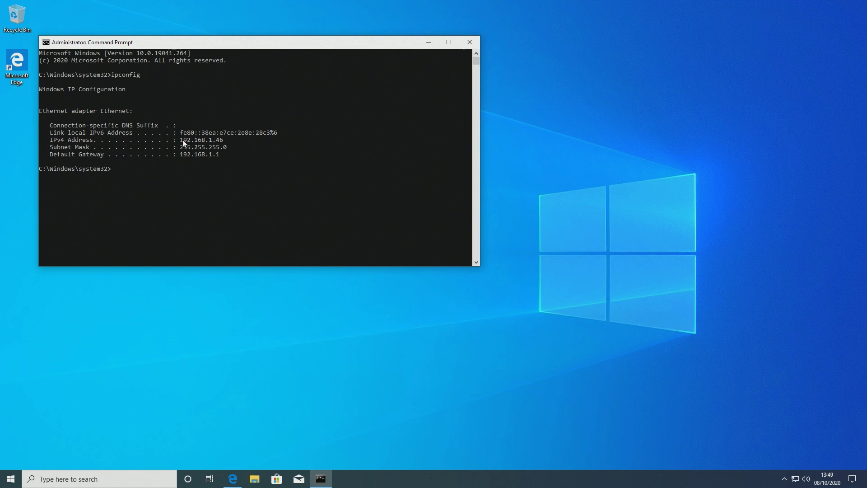
- Check the server's IPv4 address in the ipconfig output and its private port in Plex Remote Access against the router's port forwarding page
left_click_drag(191, 143, 223, 143)
left_click(428, 43)
left_click(233, 479)
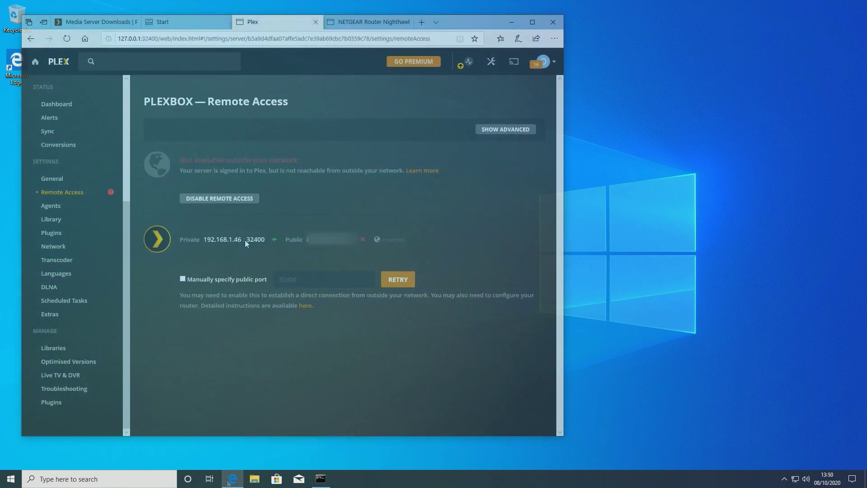
double_click(257, 238)
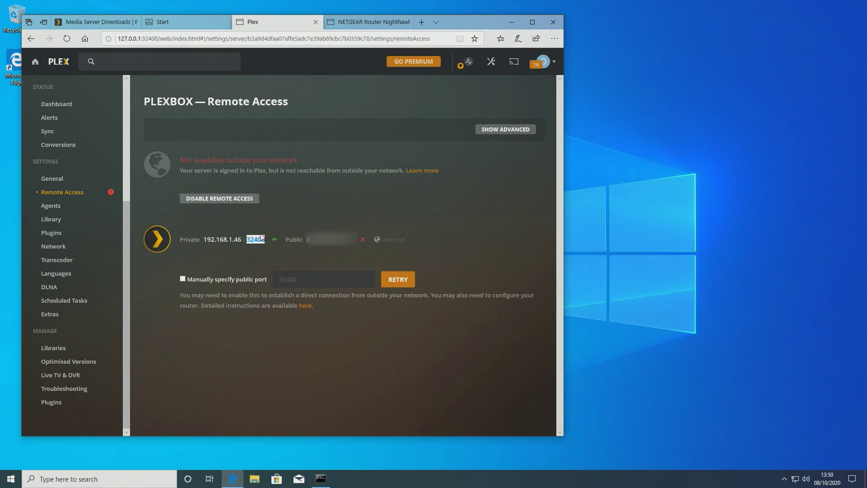
key("ctrl+Tab")
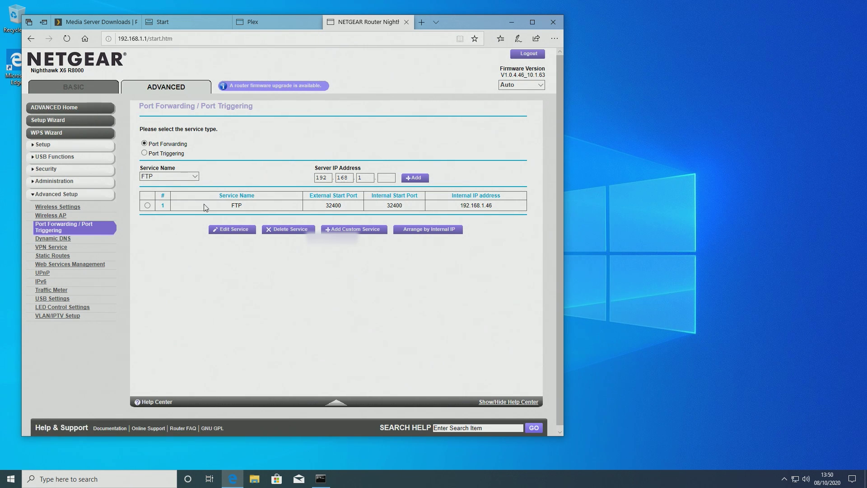
- Return to Plex Remote Access and retry the connection with the manually specified public port 32400
left_click(258, 27)
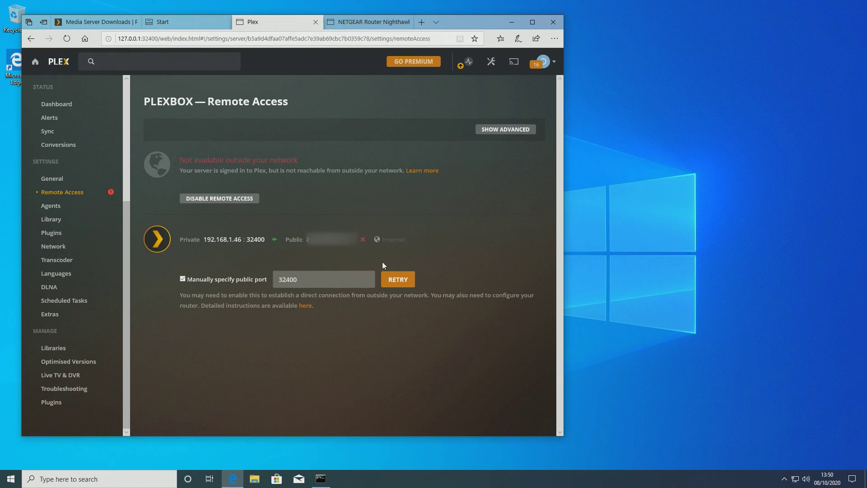
left_click(391, 280)
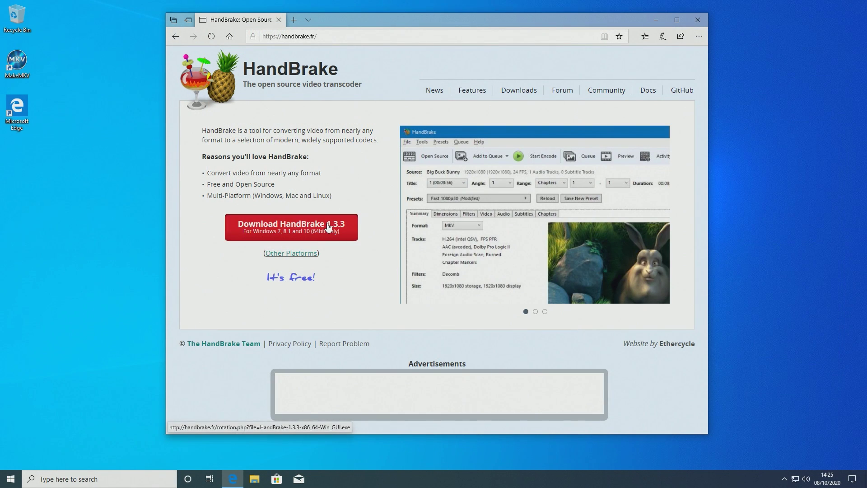
- Download HandBrake 1.3.3 for Windows from the HandBrake website and run its installer
left_click(329, 226)
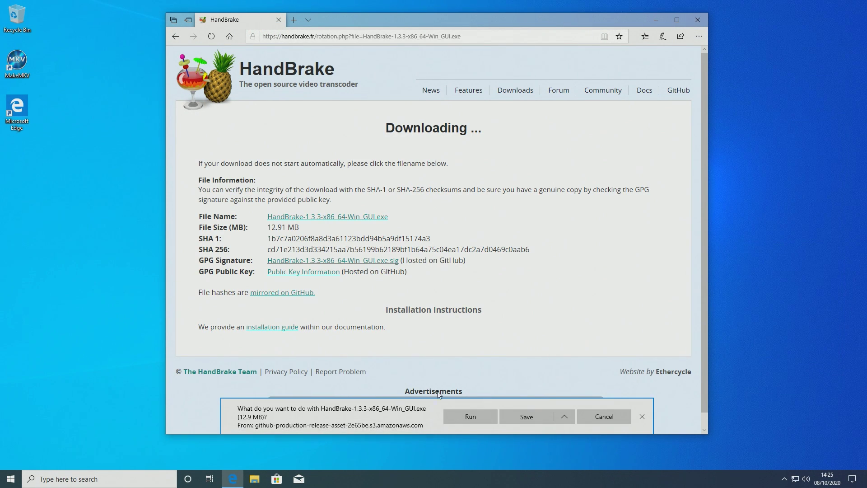
left_click(457, 416)
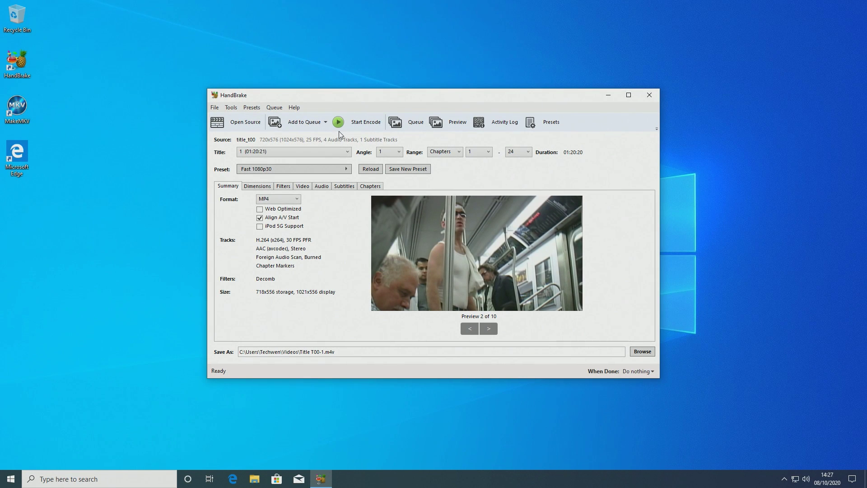
- Start encoding title 1 of title_t00 in HandBrake with the Fast 1080p30 preset and MP4 format
left_click(341, 133)
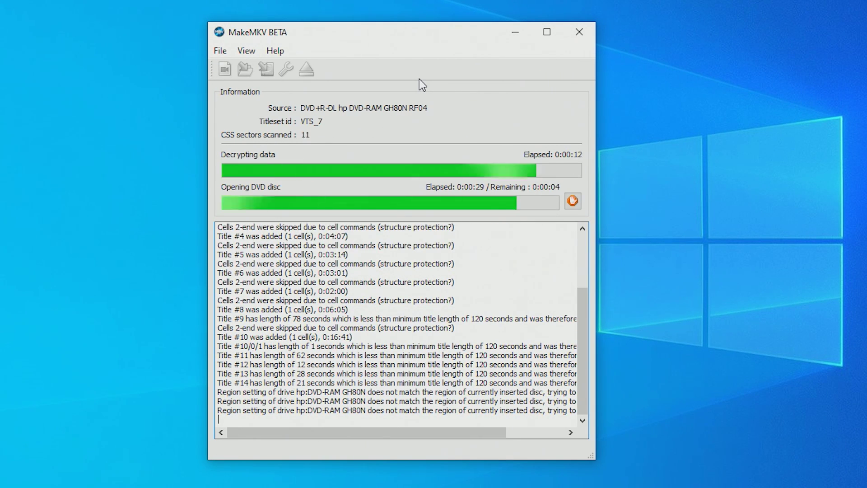
- Switch to MakeMKV and save the DVD's titles as MKV files into D:/Video/BORAT
left_click(563, 120)
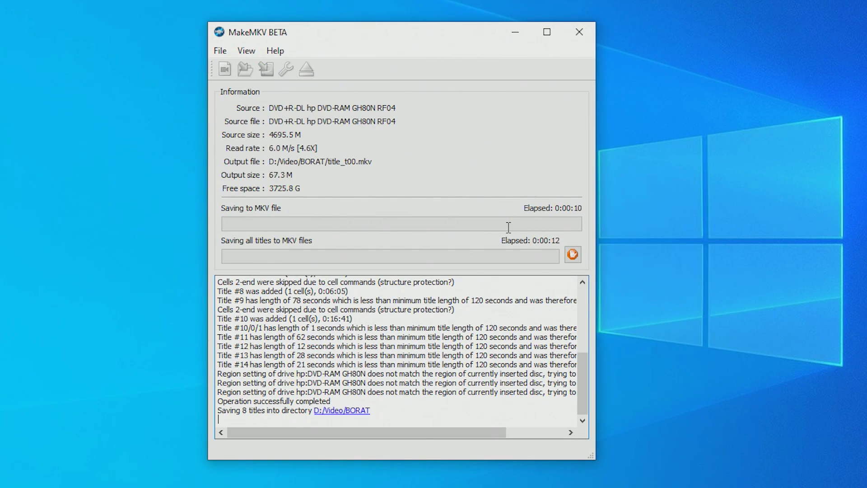